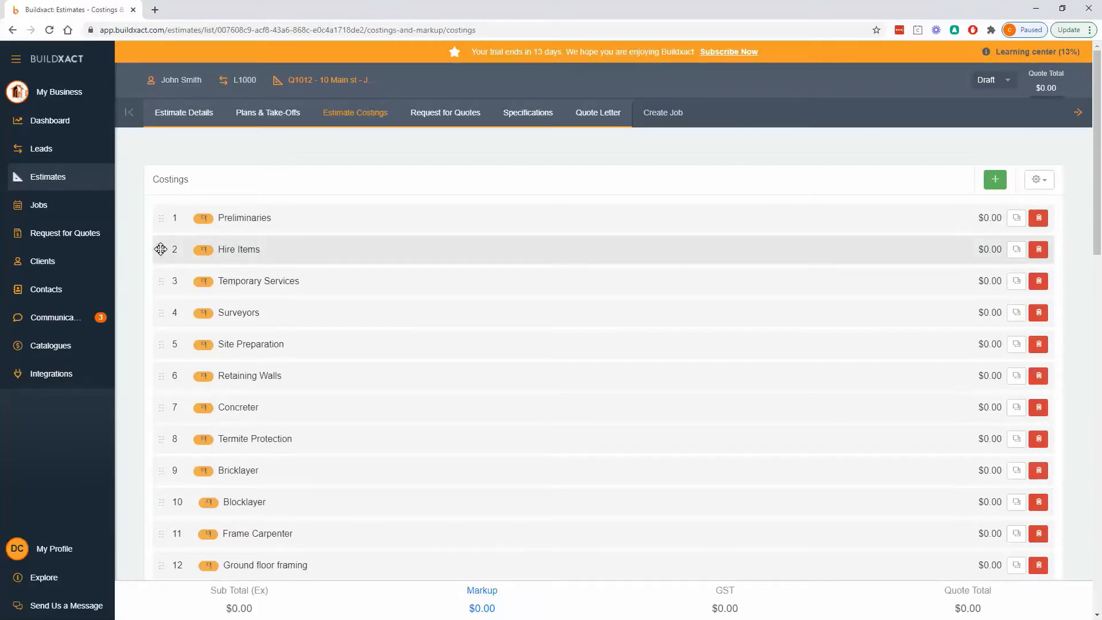
Step: Open the Hire Items category in the estimate costings and mark it as complete
mouse_move(160, 249)
mouse_down()
mouse_move(164, 349)
mouse_move(164, 251)
mouse_up()
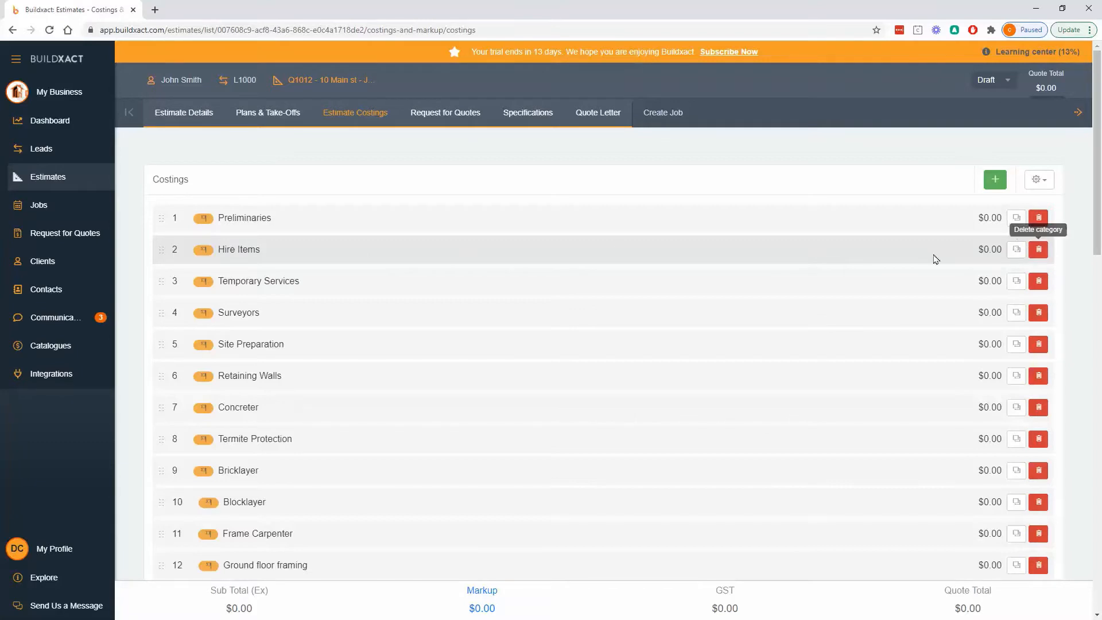
click(648, 262)
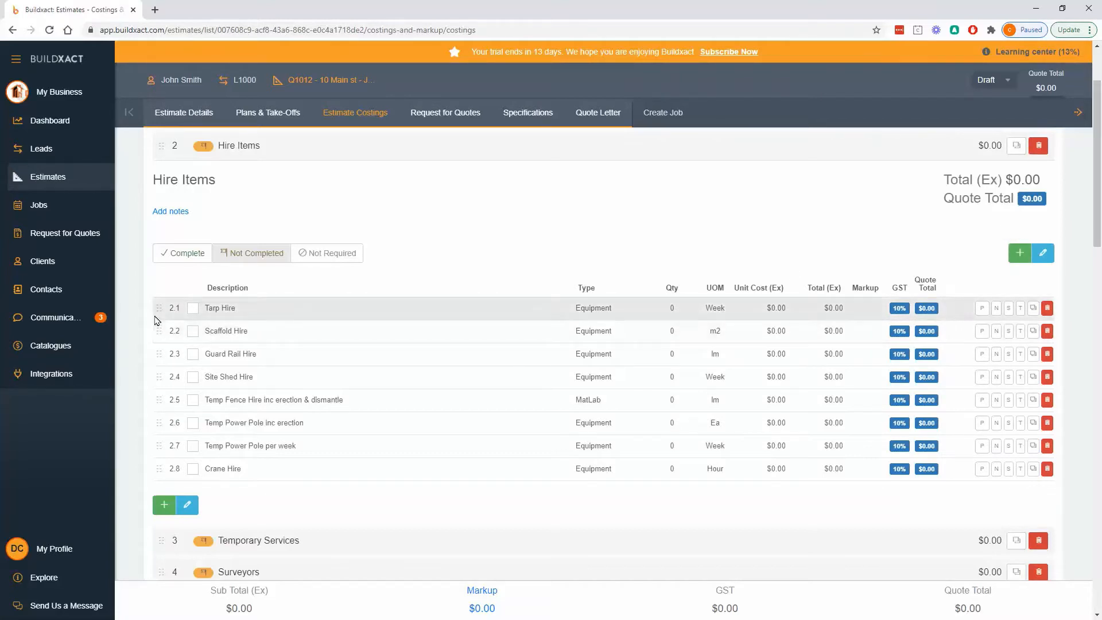
scroll(241, 229, up, 1)
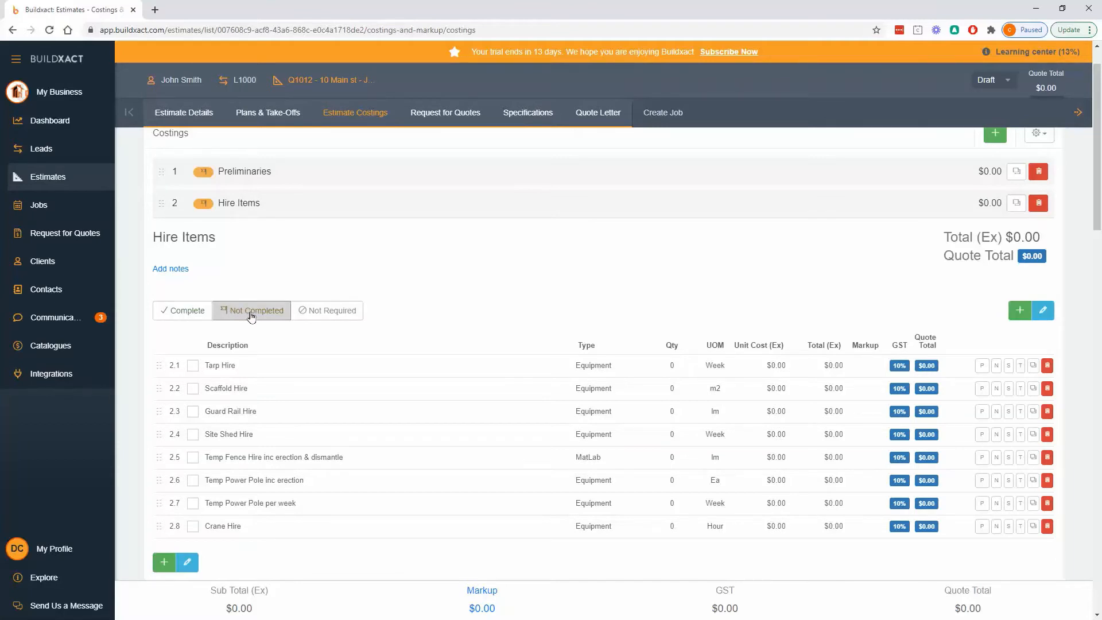
click(195, 315)
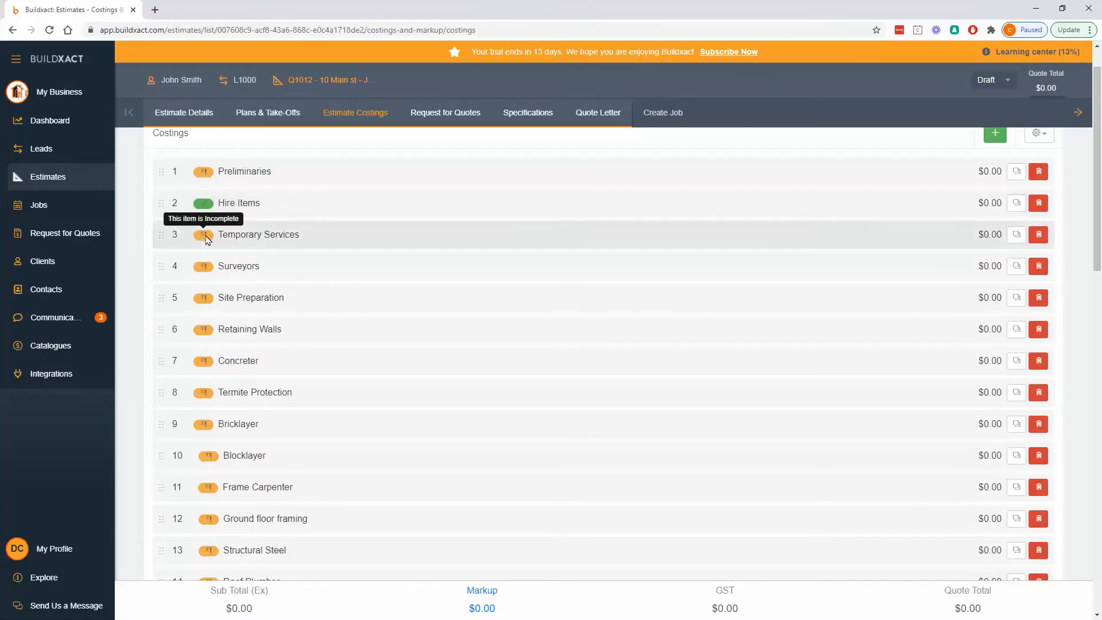
Step: Mark the Hire Items category as not required, and return its status to not completed
click(210, 204)
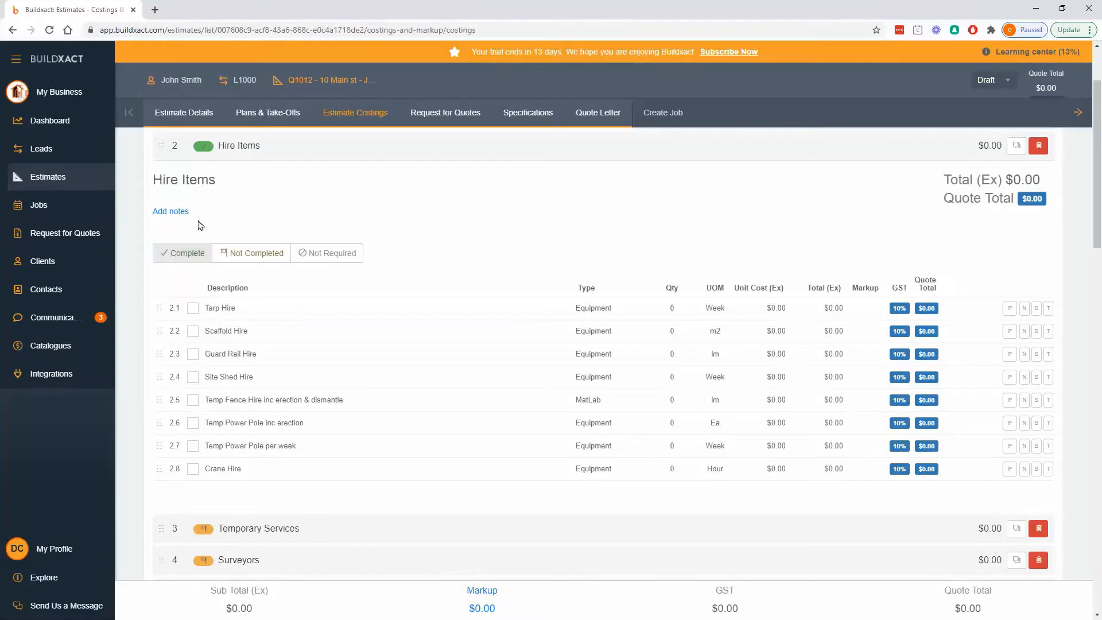
click(337, 258)
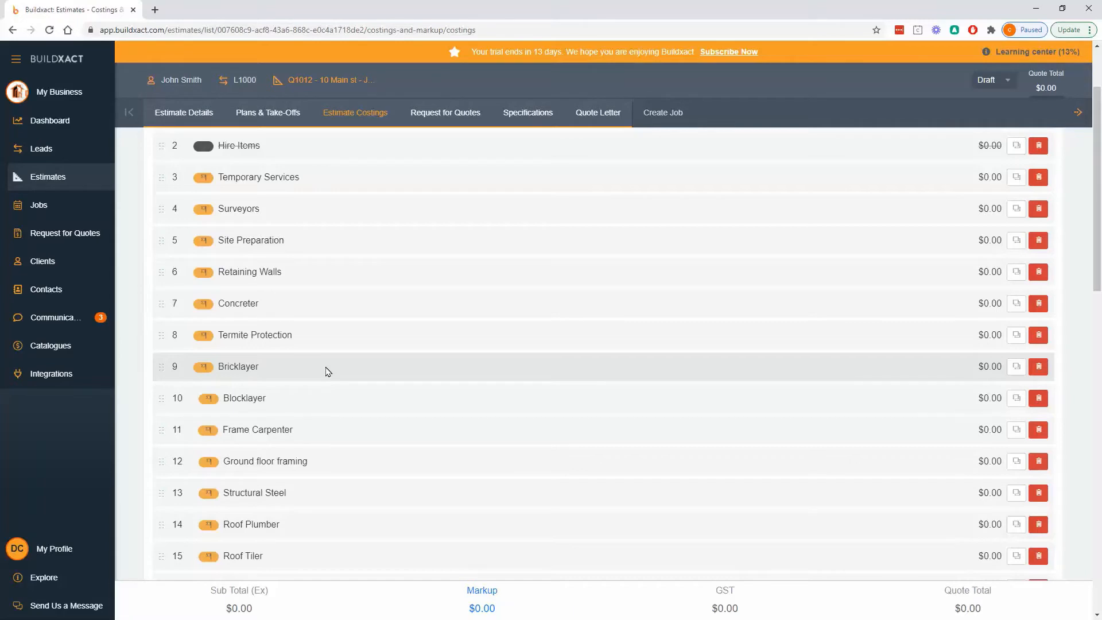
click(228, 145)
click(235, 254)
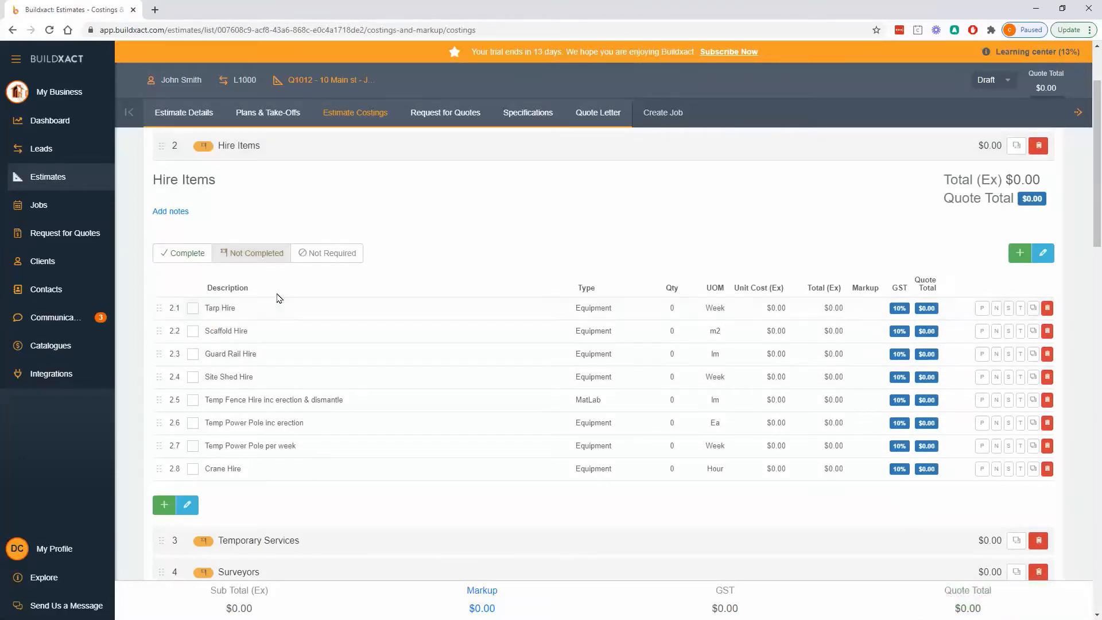
Step: Open the Preliminaries category and try entering and leaving its edit mode without altering any items
scroll(256, 243, up, 2)
click(252, 224)
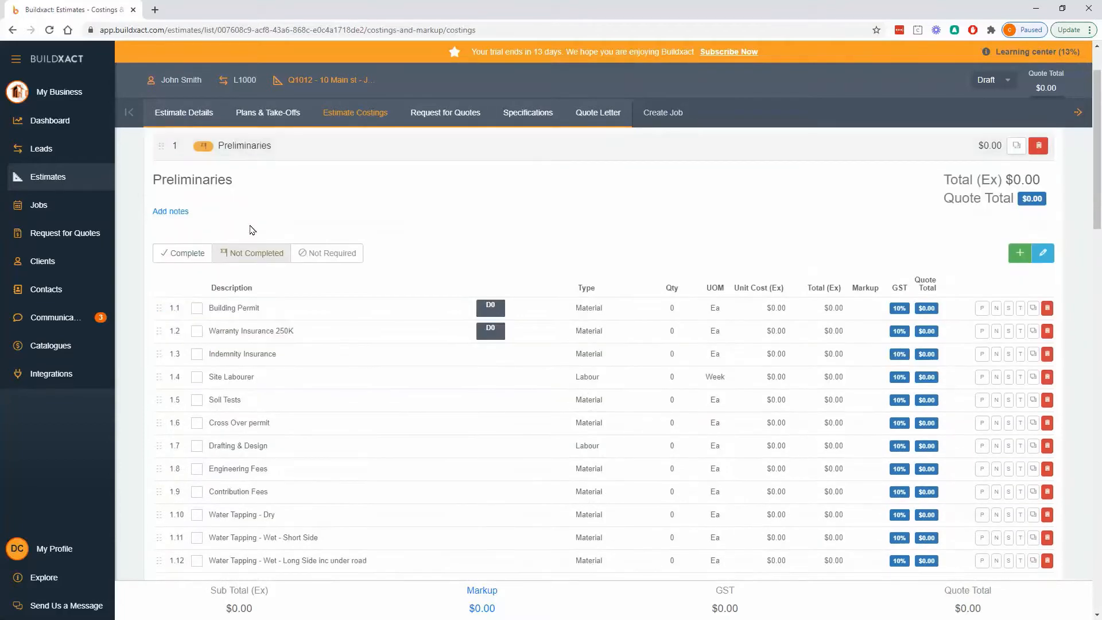
click(263, 313)
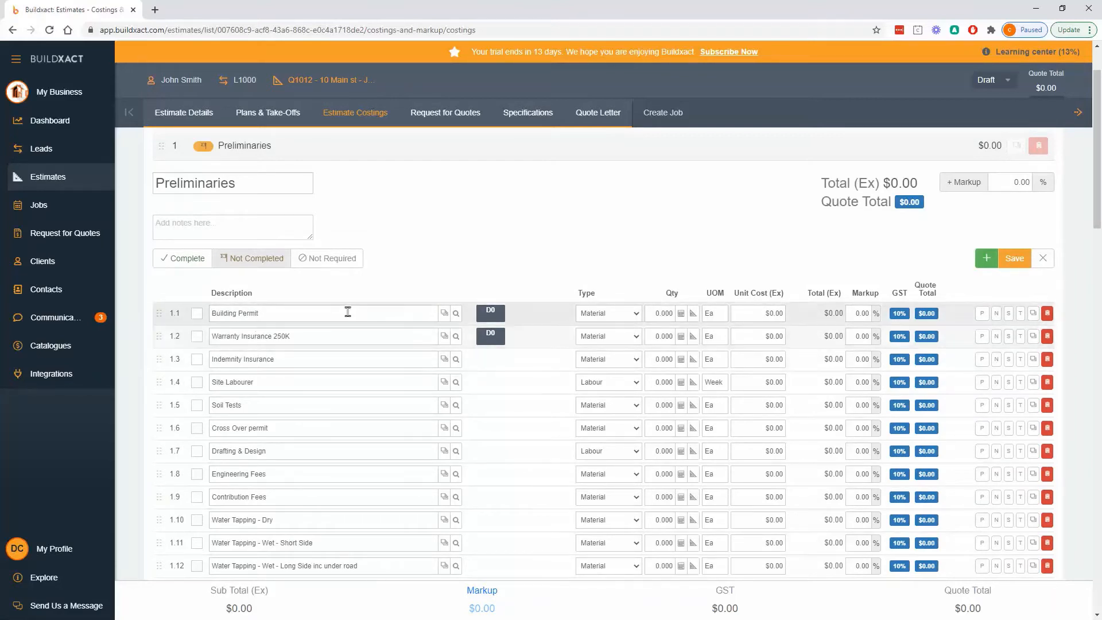
click(1014, 259)
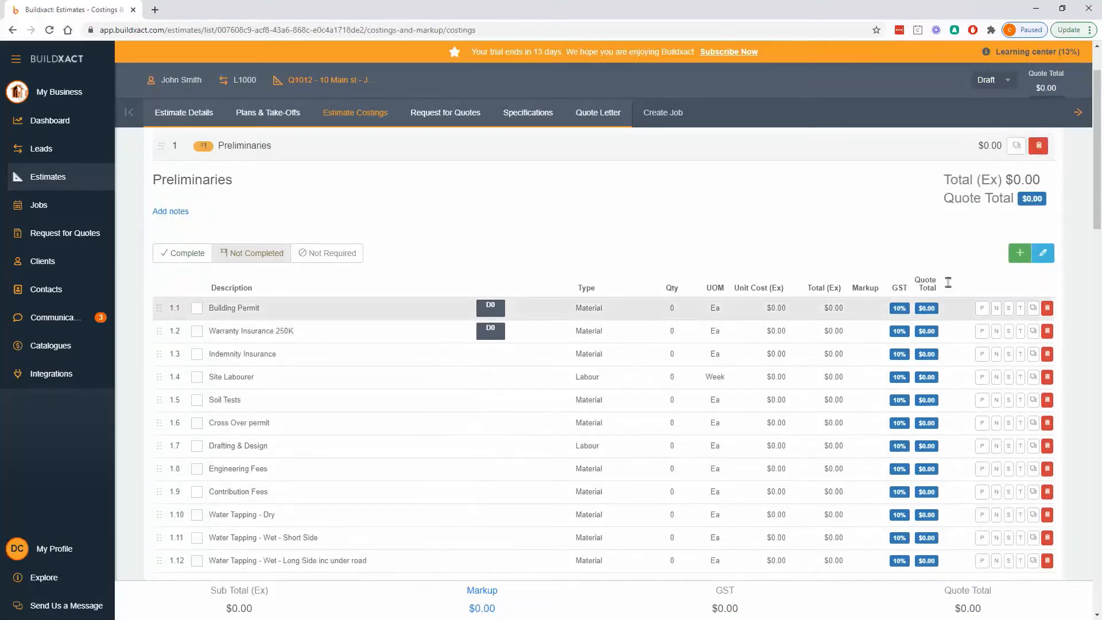
click(1044, 257)
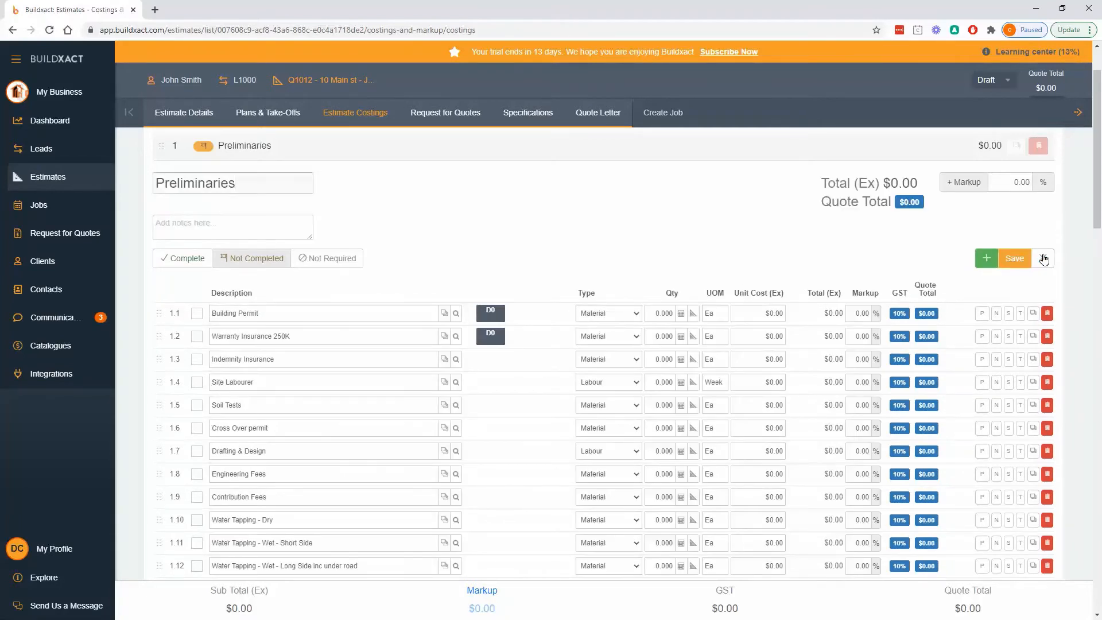
click(1044, 259)
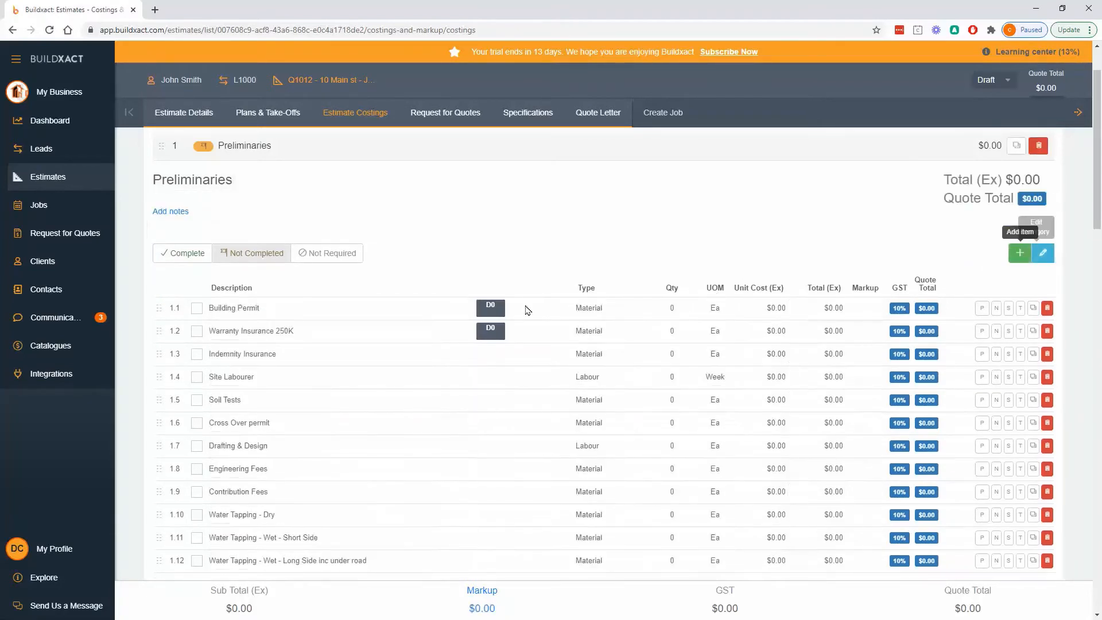
Step: Edit the Building Permit item with quantity 1 and unit cost $600.00, and view its type options
click(340, 339)
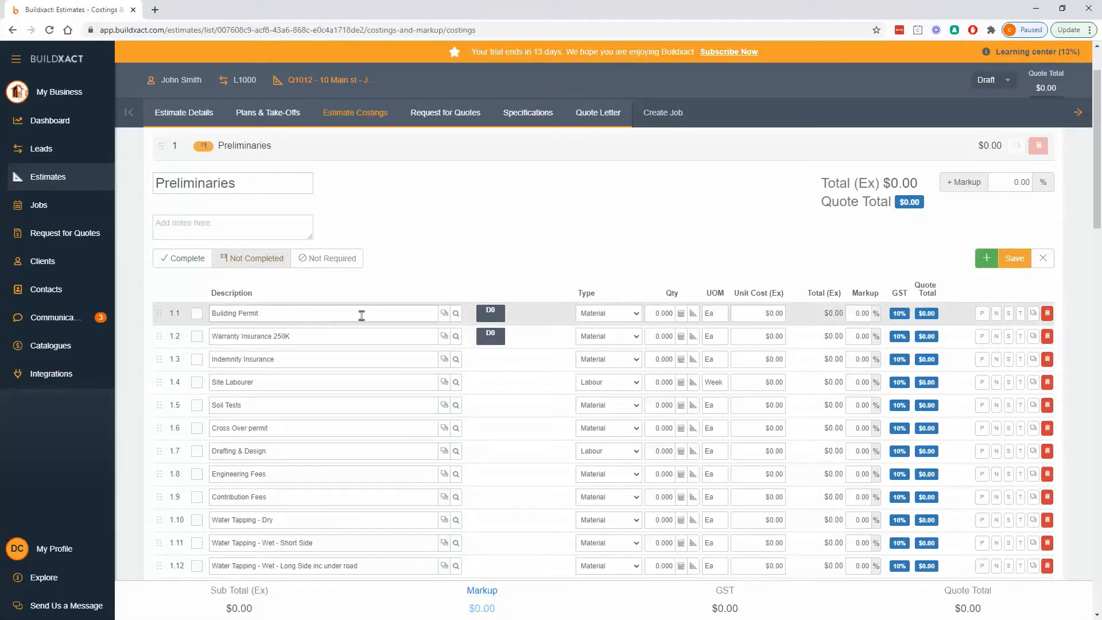
click(663, 313)
text(1)
key(Return)
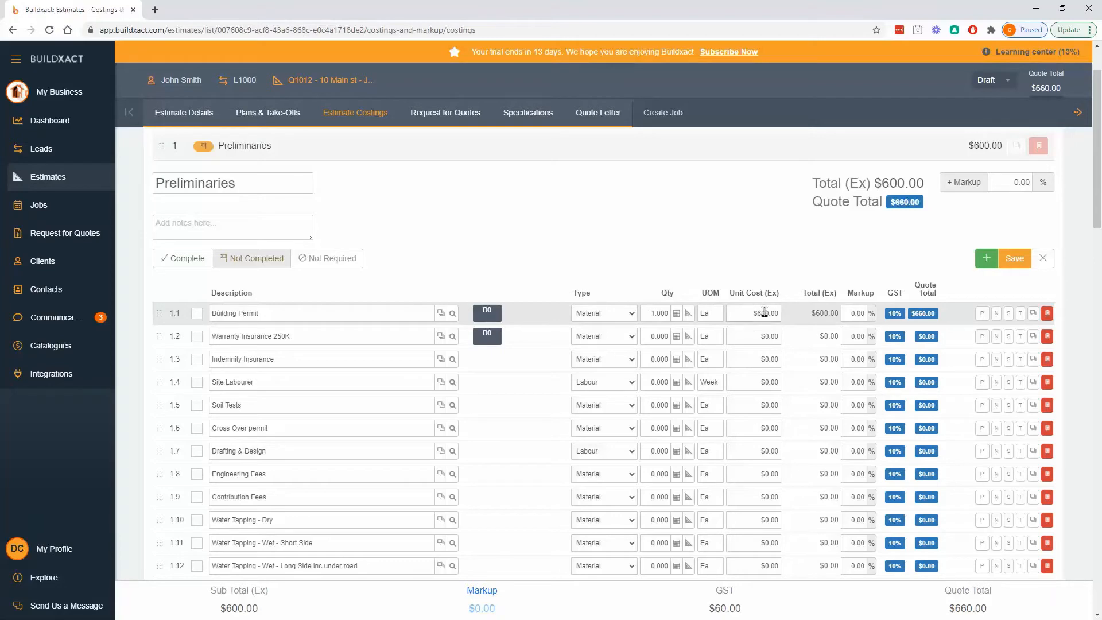
click(621, 311)
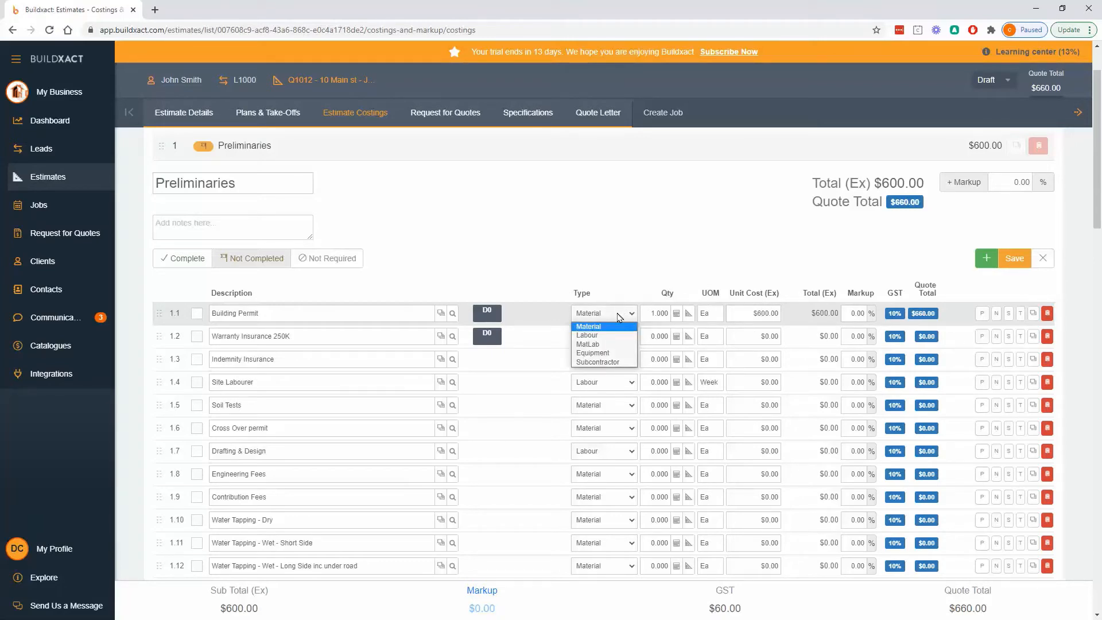
click(723, 280)
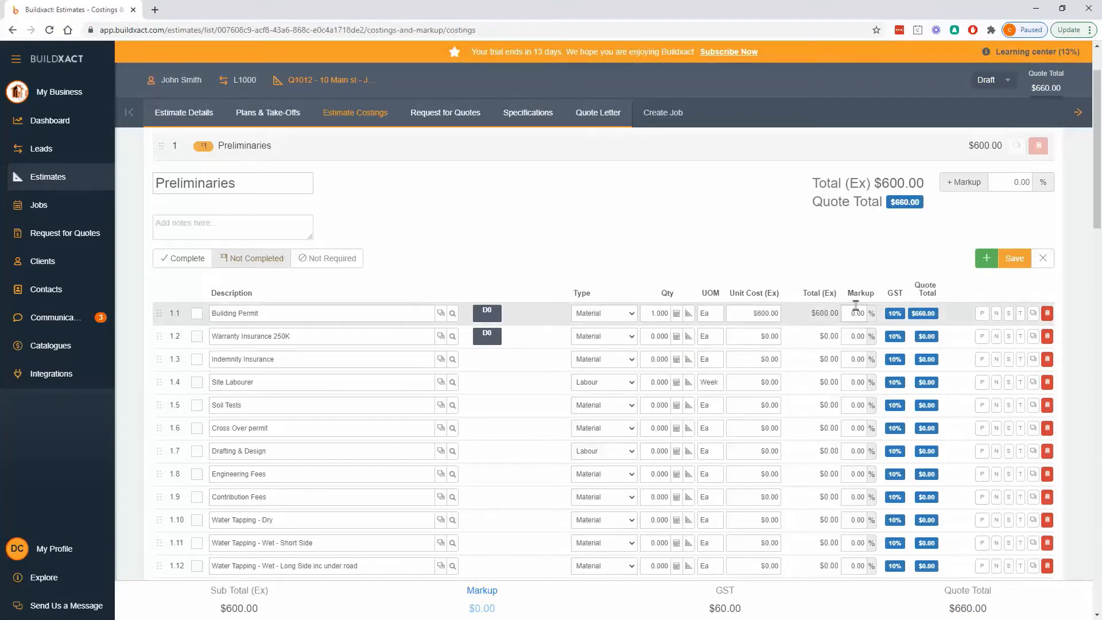
Step: Replace the Building Permit item with Permit Council from the D & C Contracting Prices catalogue and check its catalogue link details
triple_click(402, 315)
text(permit)
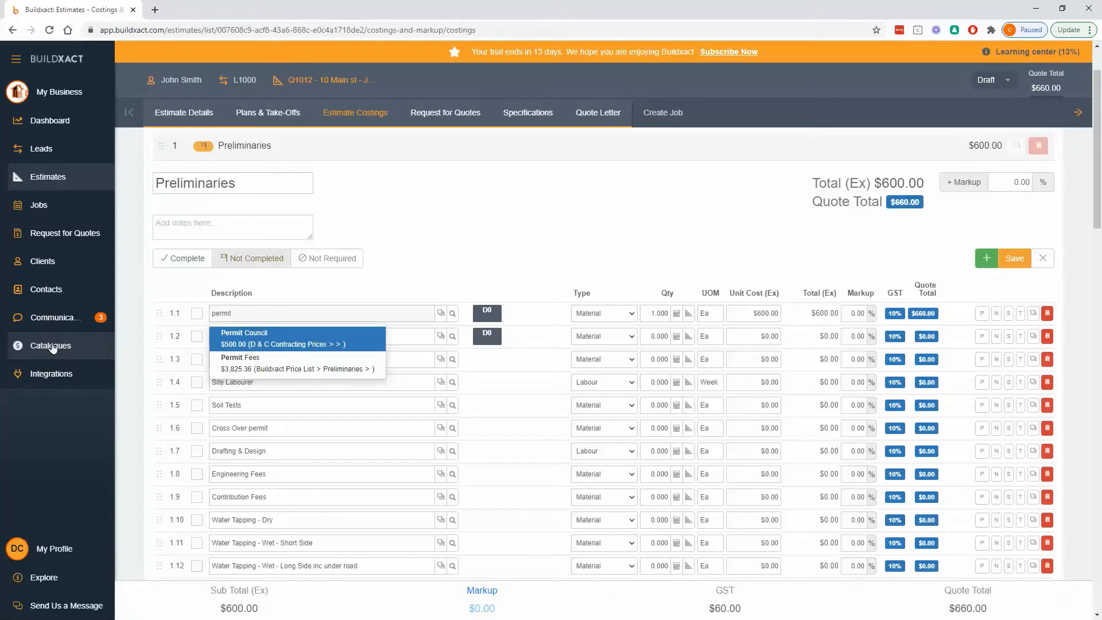
click(273, 344)
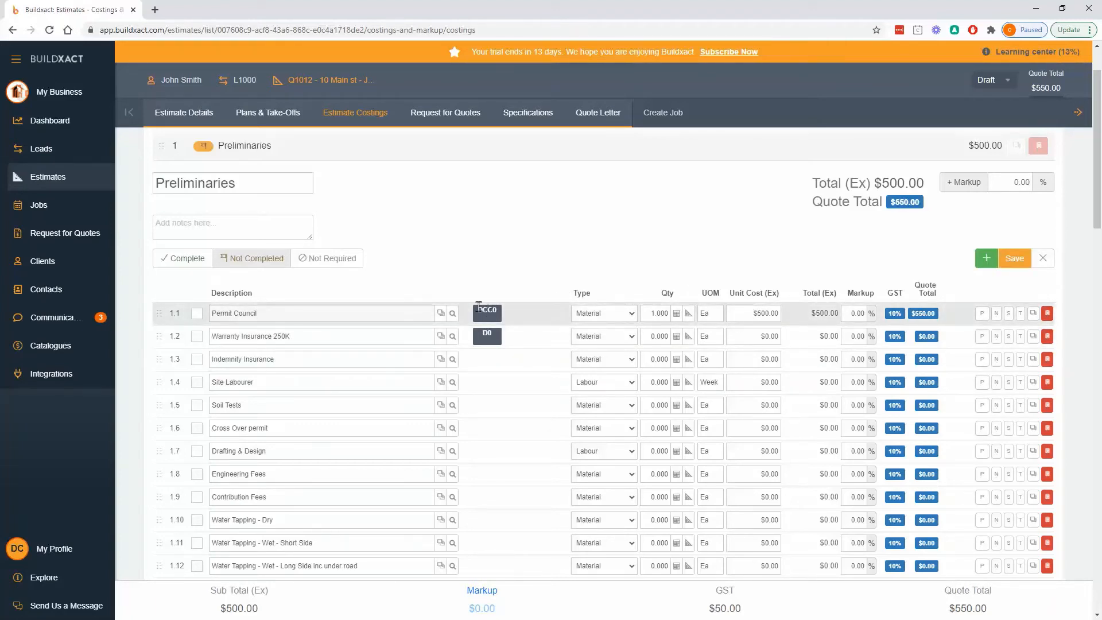
click(489, 310)
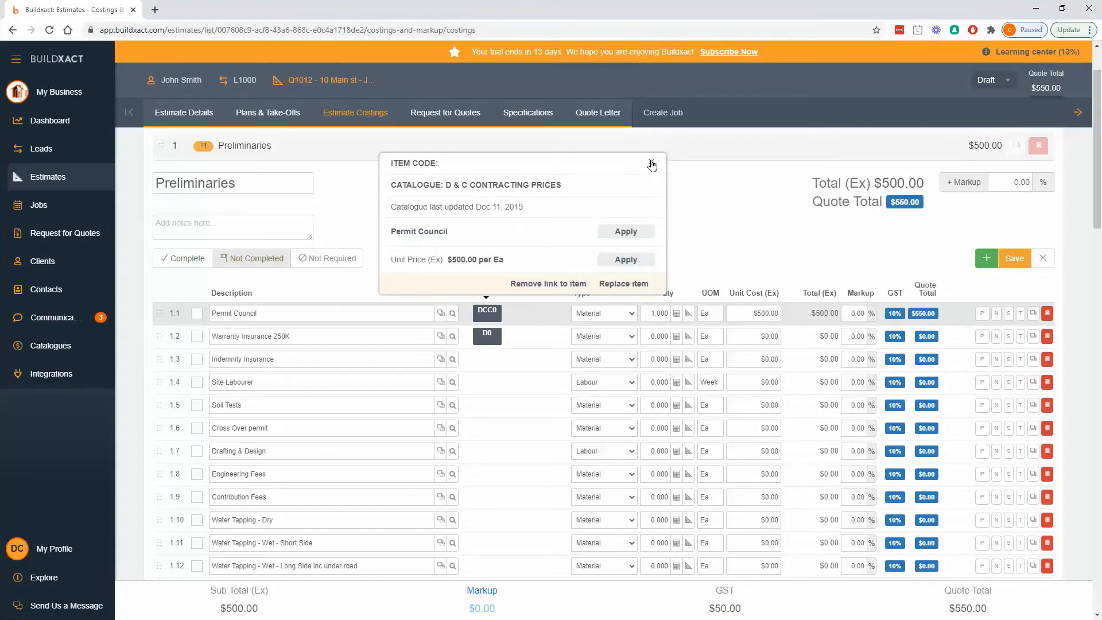
click(651, 164)
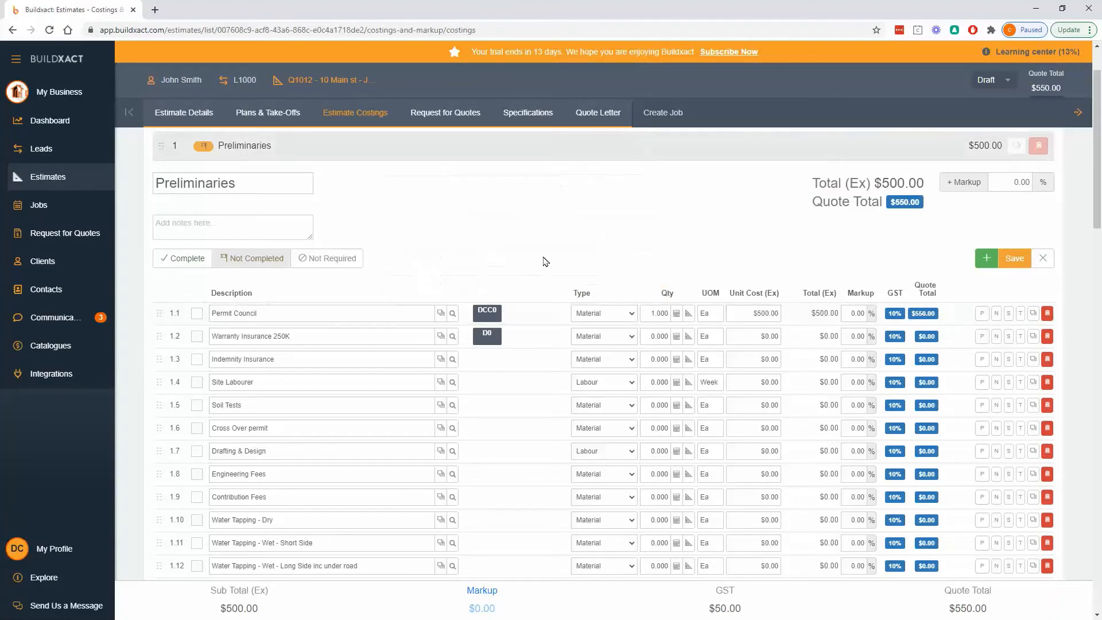
Step: Replace the description of item 1.1 with the catalogue search "mgp10 90 45" and look through the suggested items
triple_click(359, 309)
text(pe)
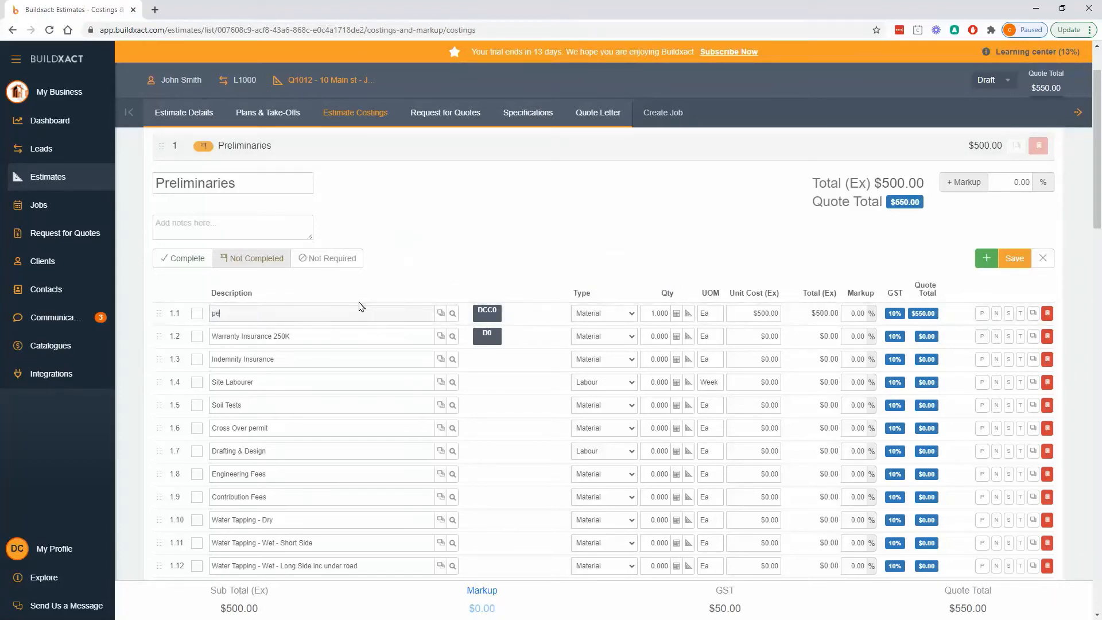
key(BackSpace)
key(BackSpace)
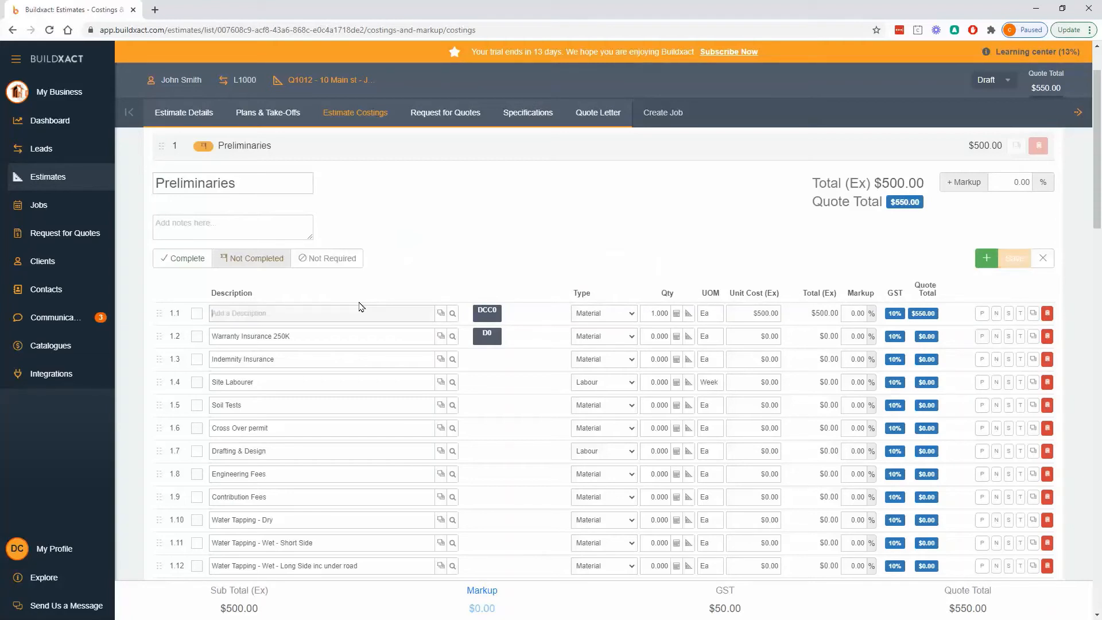
text(mgp10)
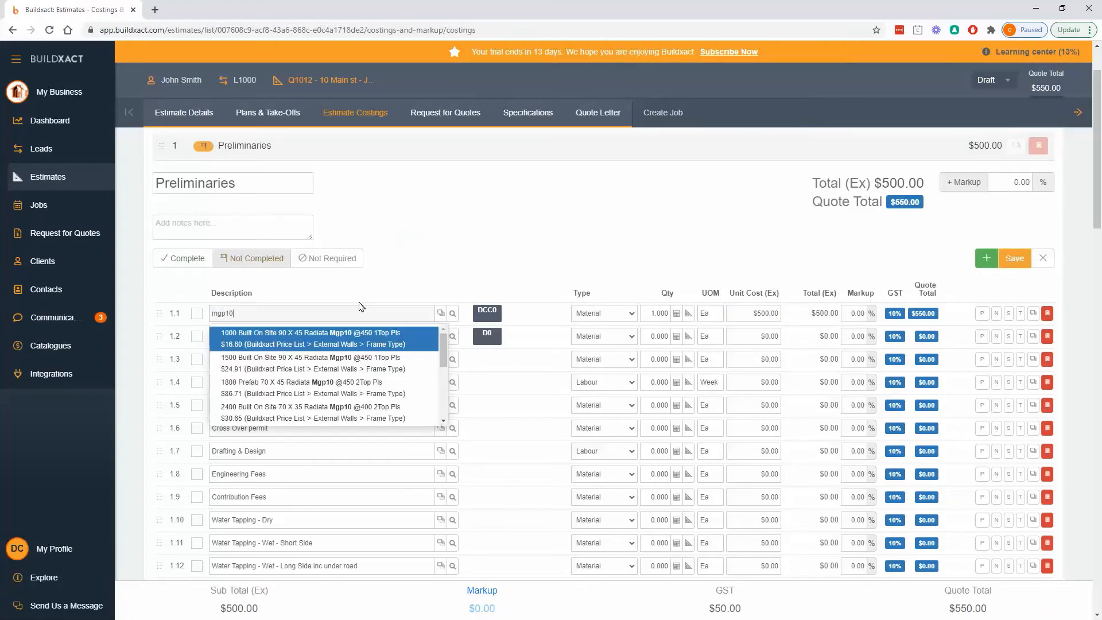
scroll(446, 372, down, 2)
drag(446, 372, 444, 344)
drag(443, 350, 443, 402)
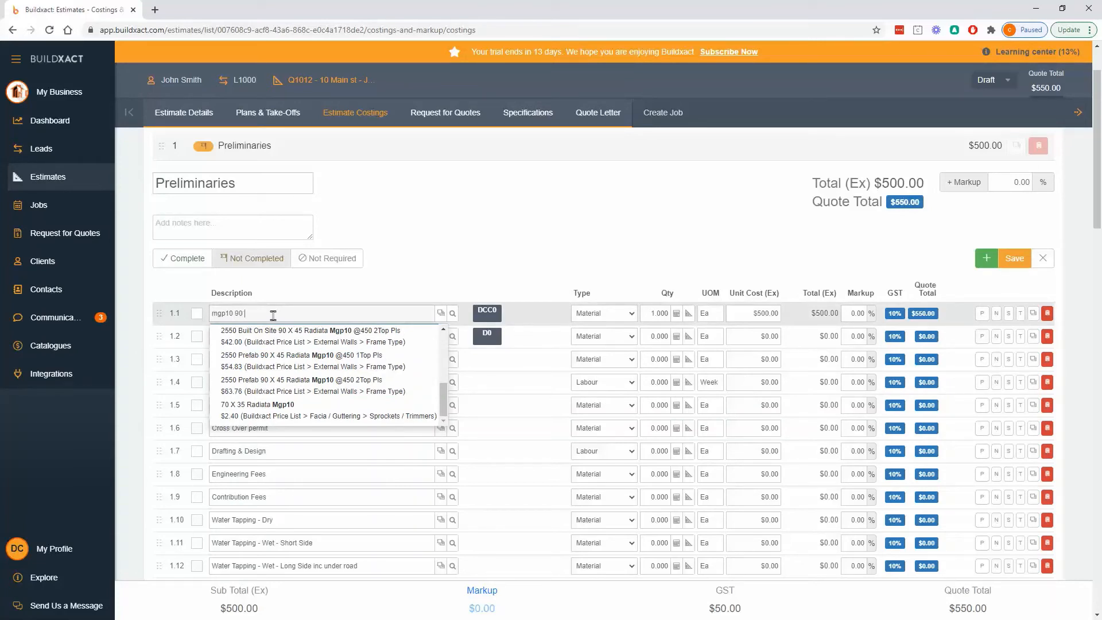
text(45)
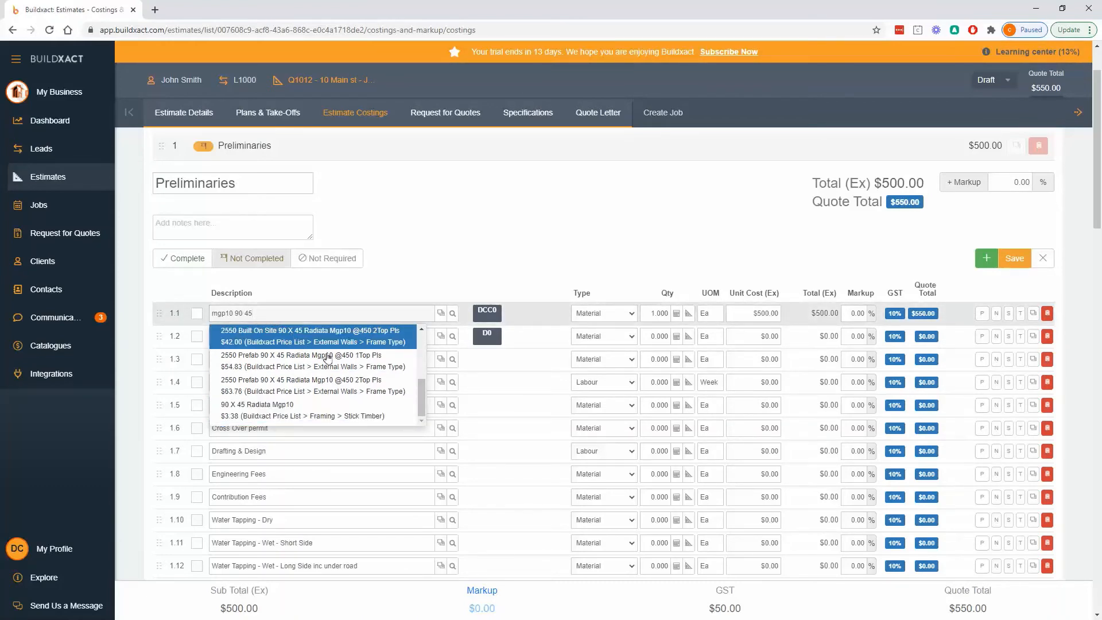
Step: Browse the price lists for the mgp10 90 45 search on item 1.1 and check which lists can be chosen
click(454, 313)
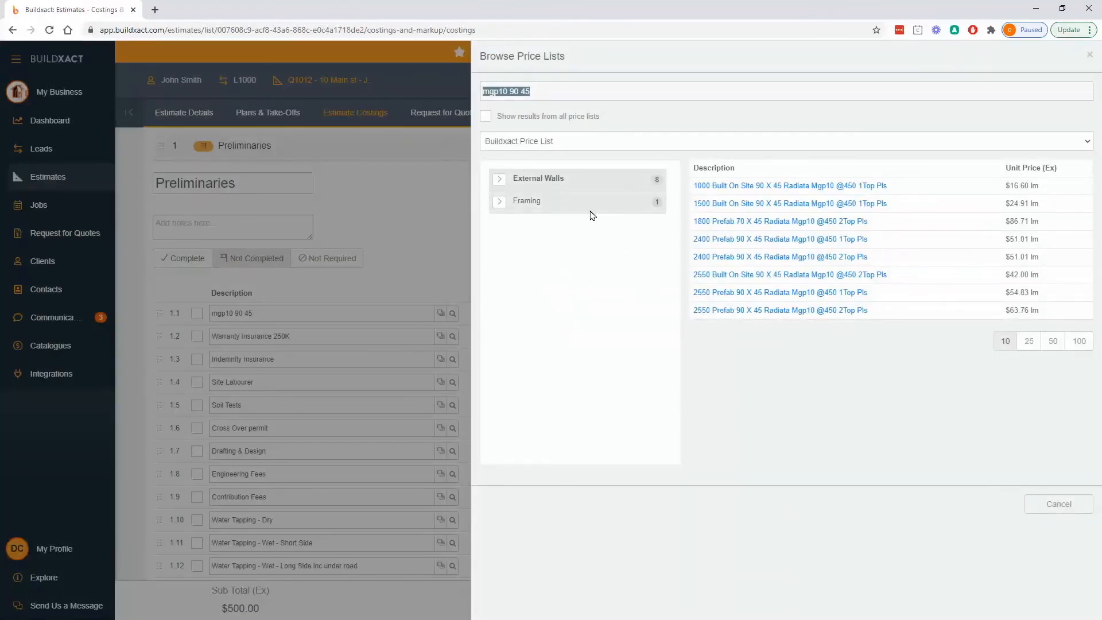
click(555, 141)
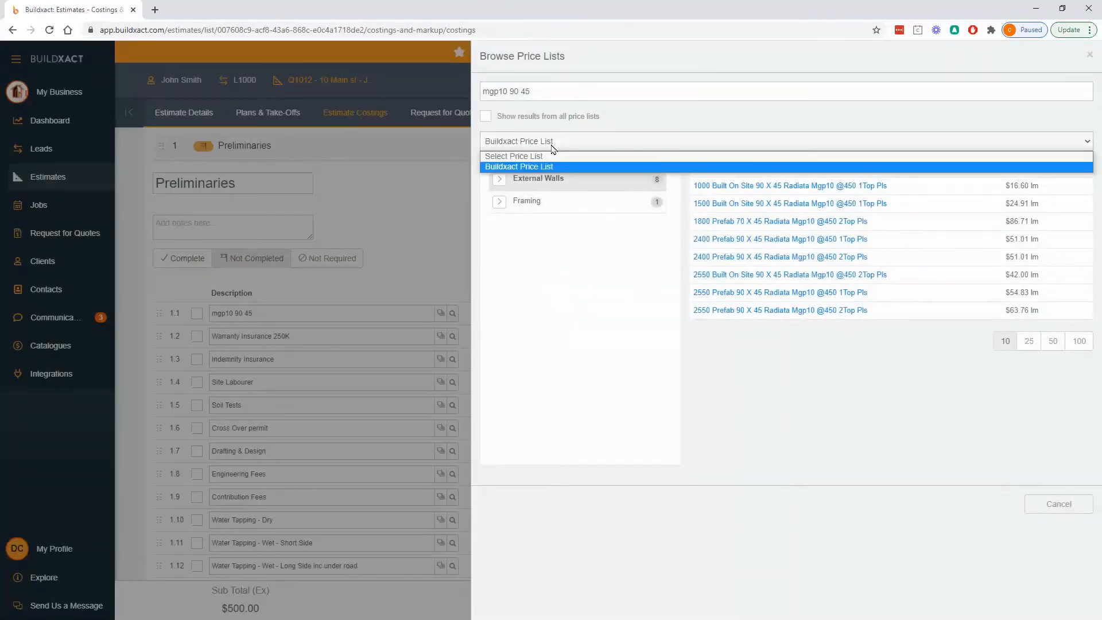
click(527, 92)
click(540, 92)
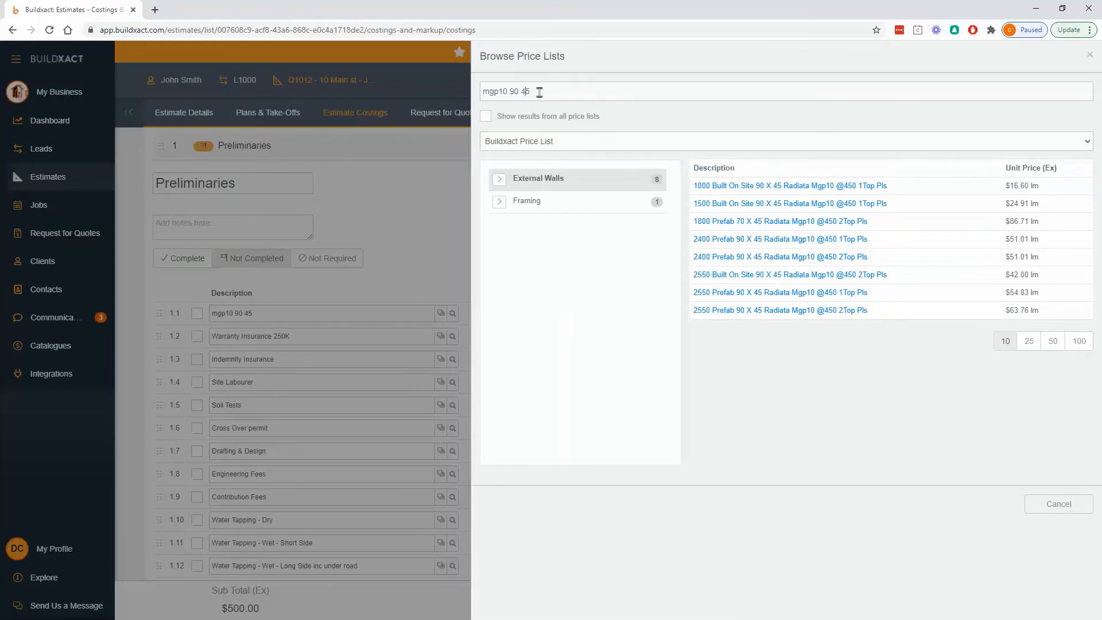
drag(539, 92, 426, 98)
click(425, 98)
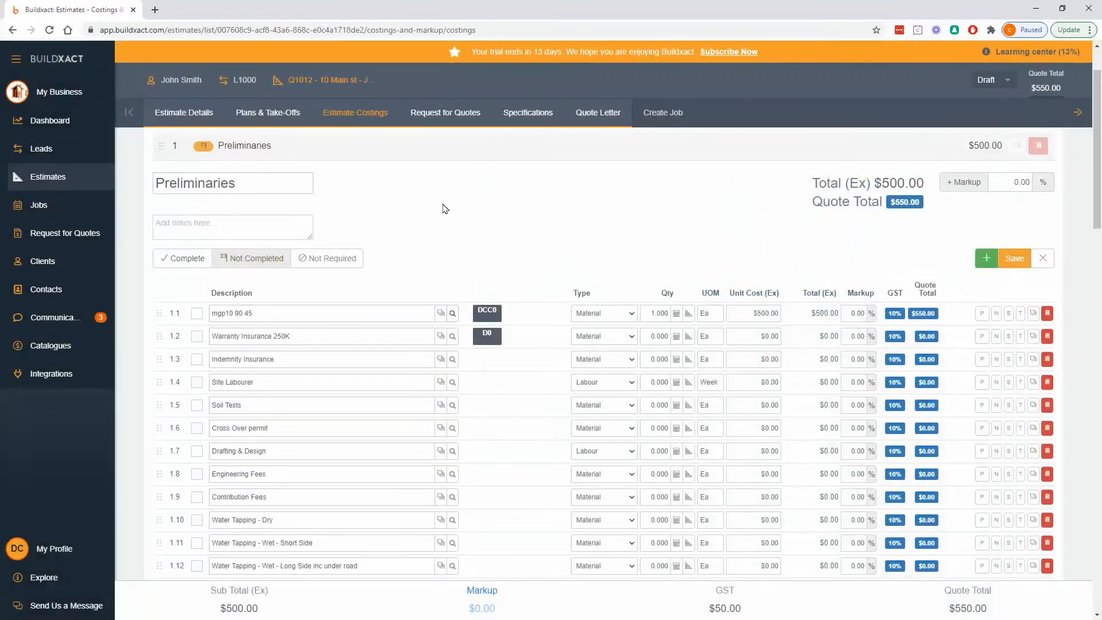
Step: Browse the price lists from item 1.1 with the search term cleared, view the selectable lists, and cancel without picking an item
click(453, 315)
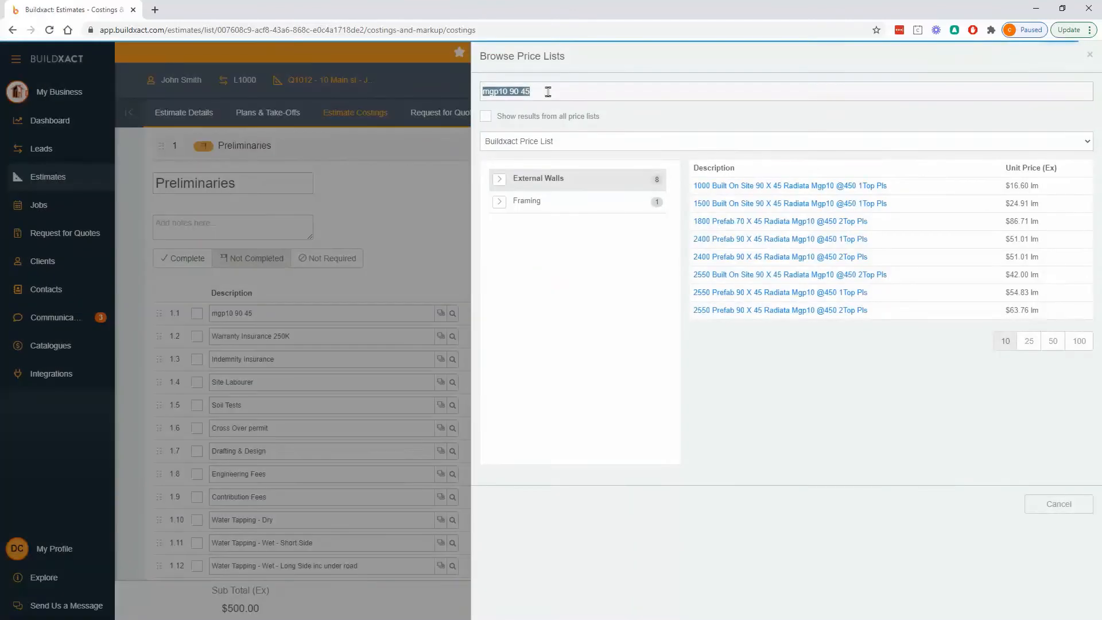
click(548, 92)
key(ctrl+a)
key(BackSpace)
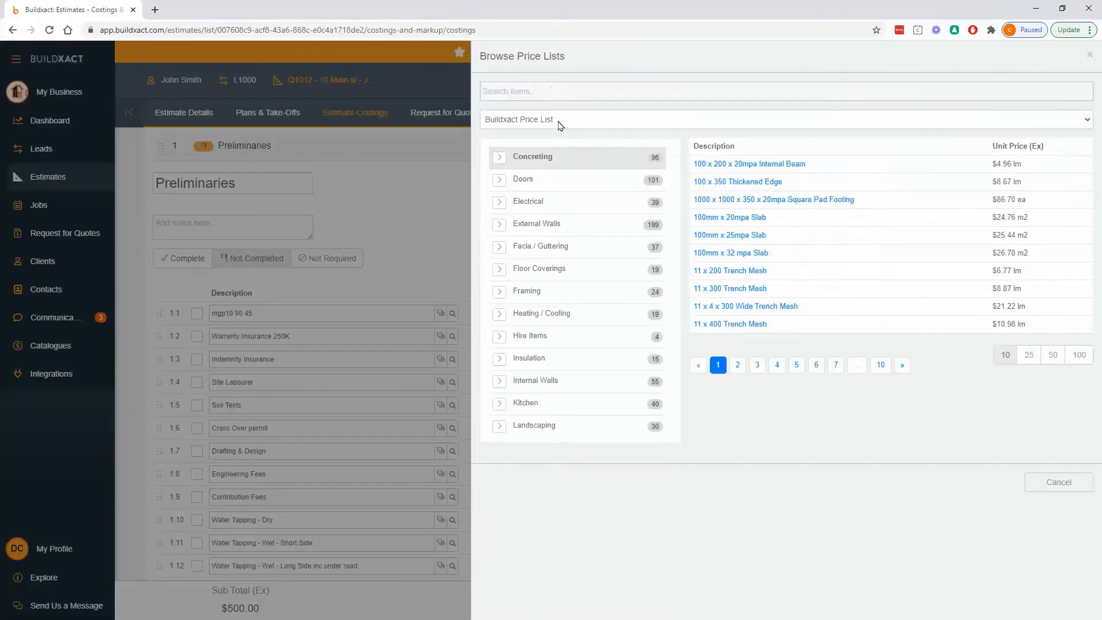
click(559, 122)
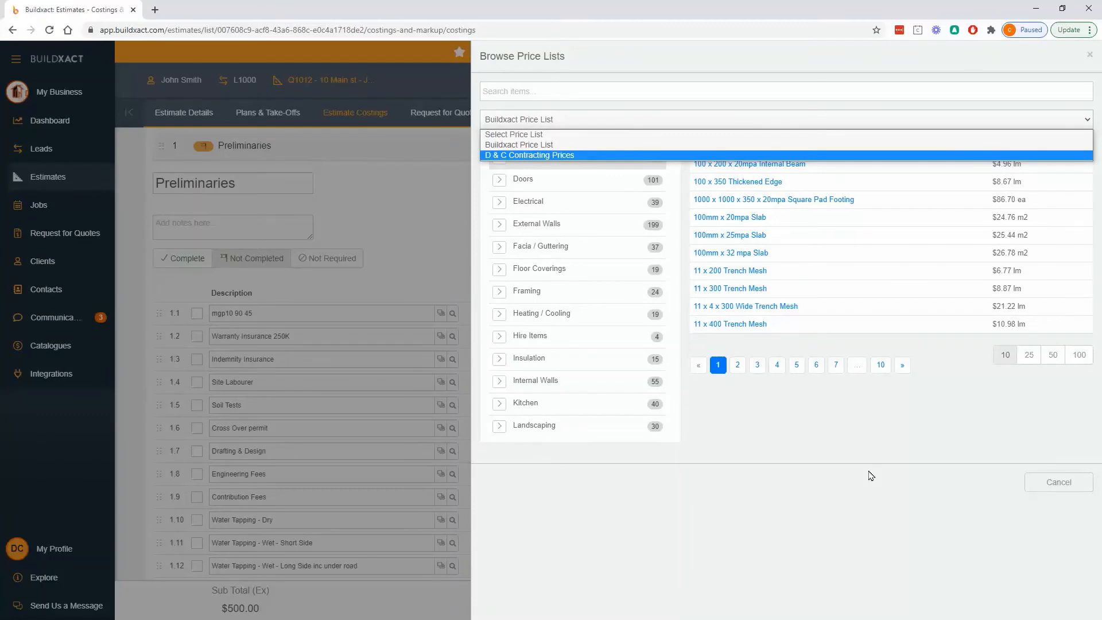
click(1046, 483)
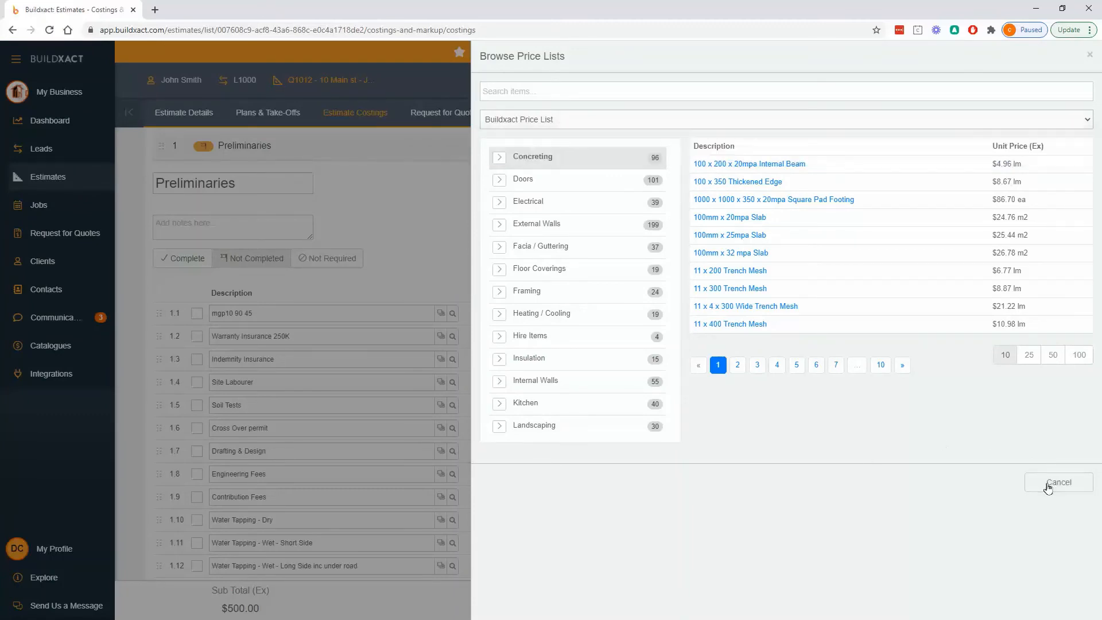
click(1047, 485)
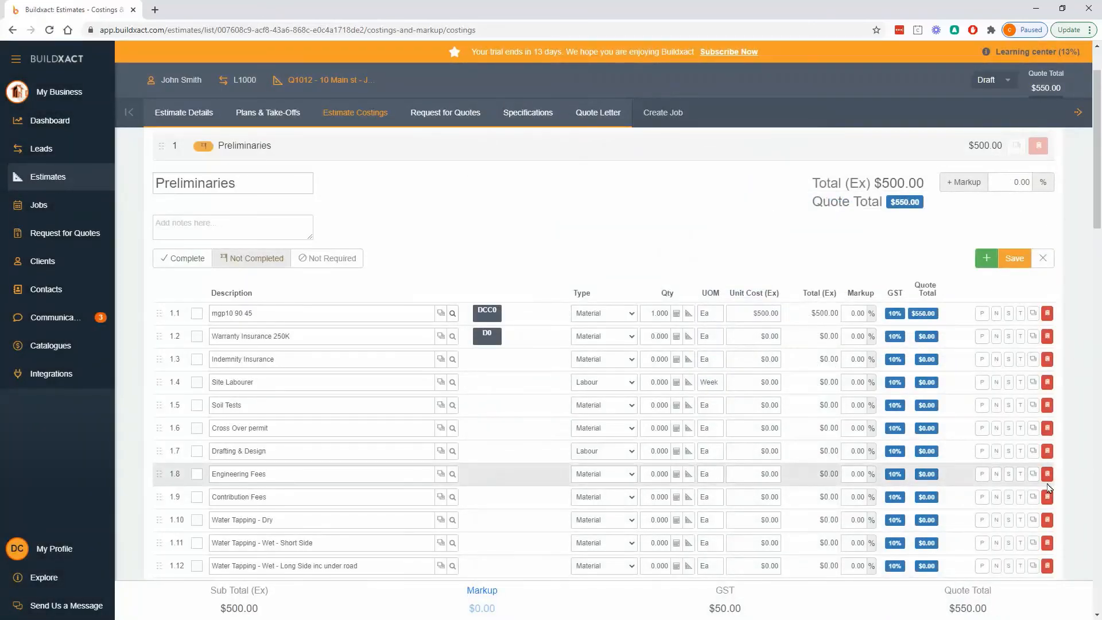
Step: View the type options for item 1.1 without picking another one, and save the edited Preliminaries items
click(611, 320)
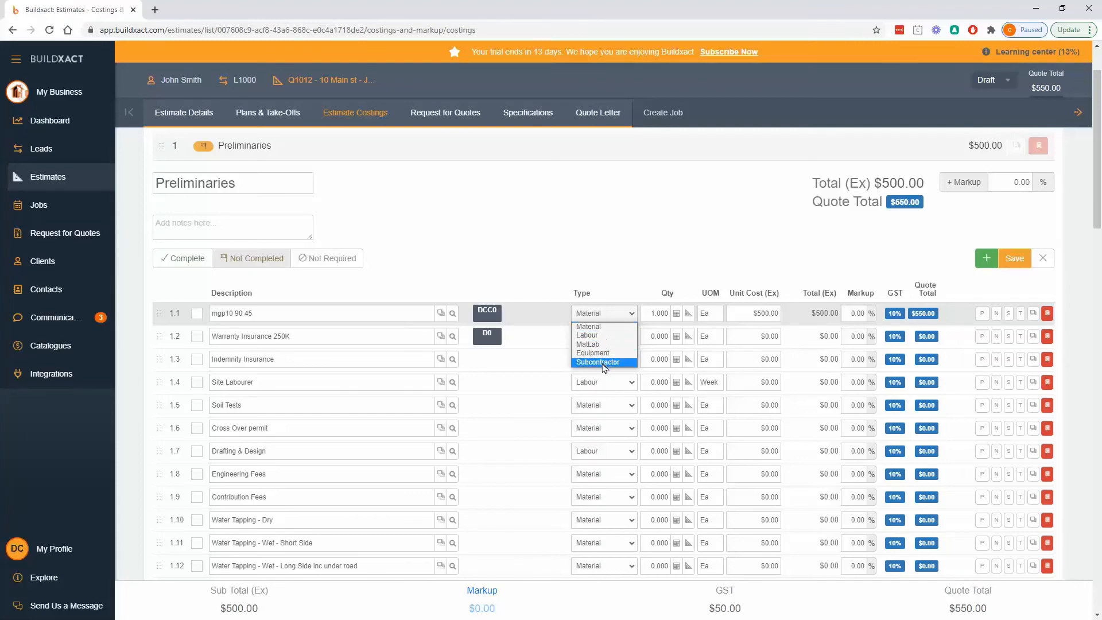
click(622, 295)
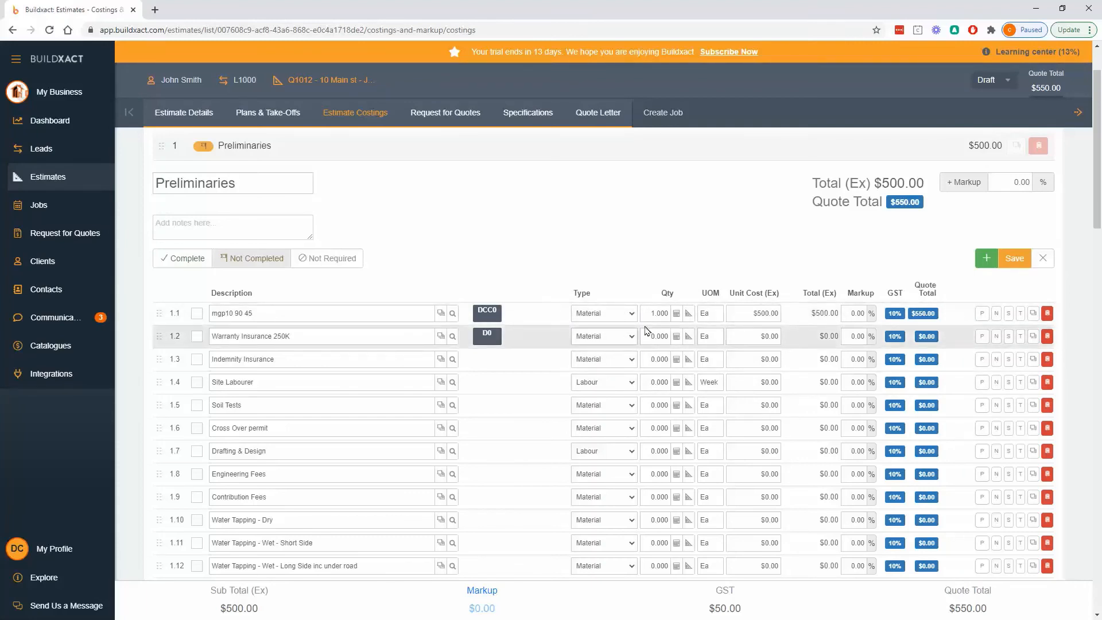
click(1013, 261)
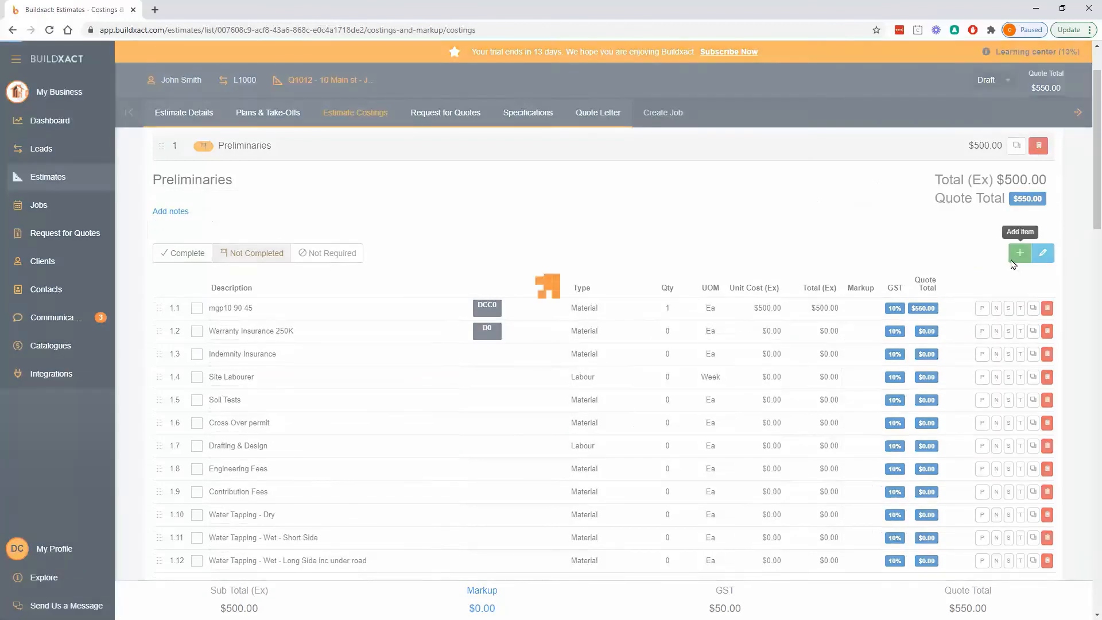
Step: Generate the Estimate Categories & Items report as a PDF, view it, and return to the costings with the report dialog closed
click(1038, 180)
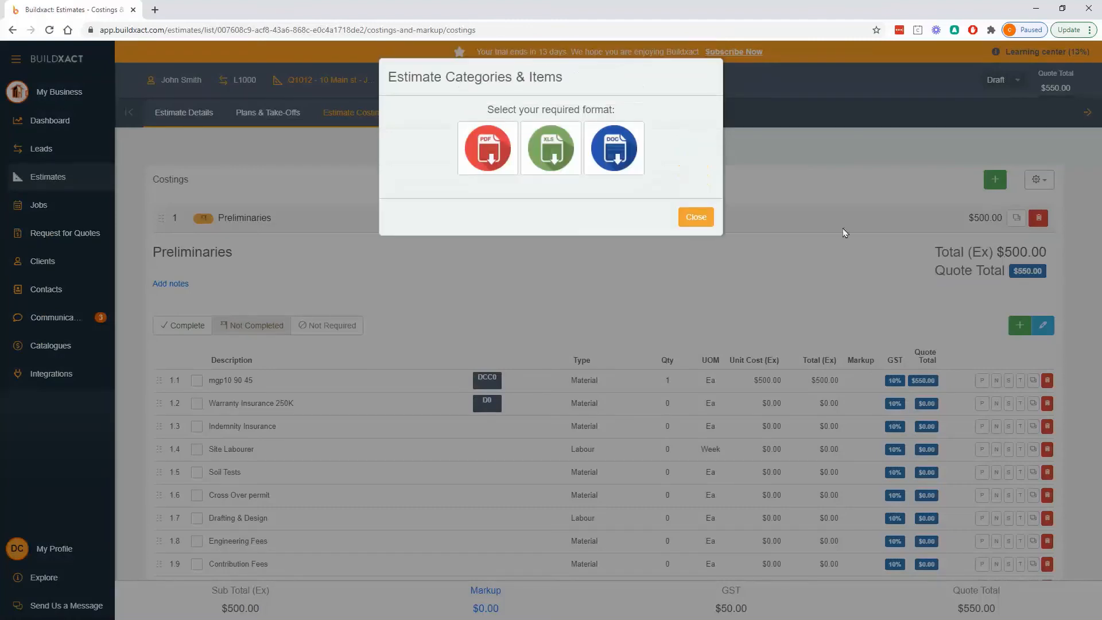
click(485, 168)
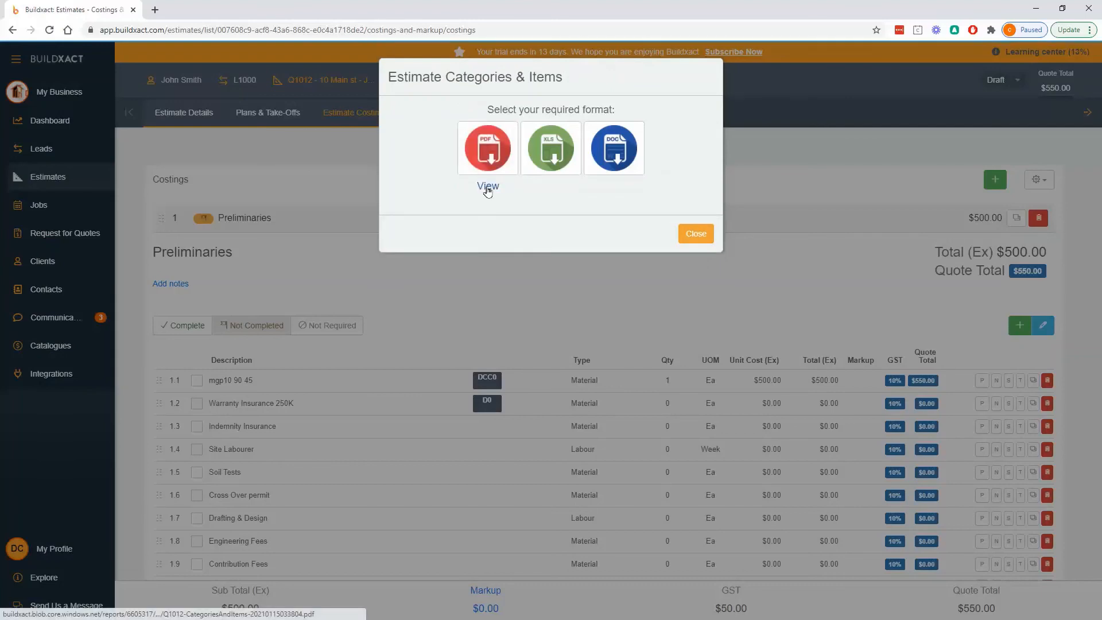
click(487, 188)
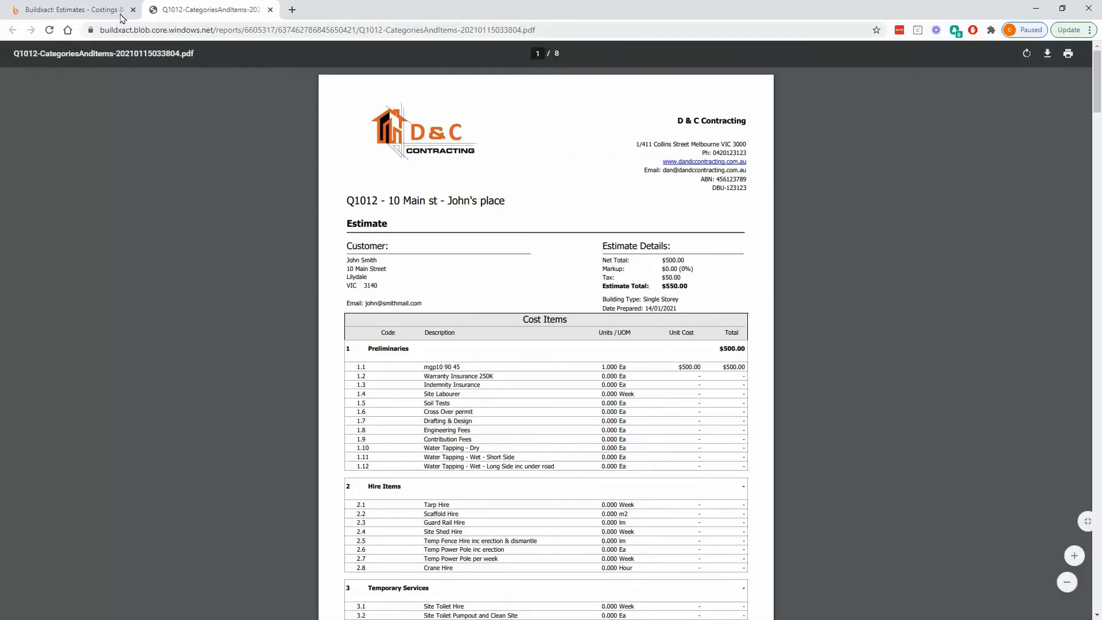
click(72, 10)
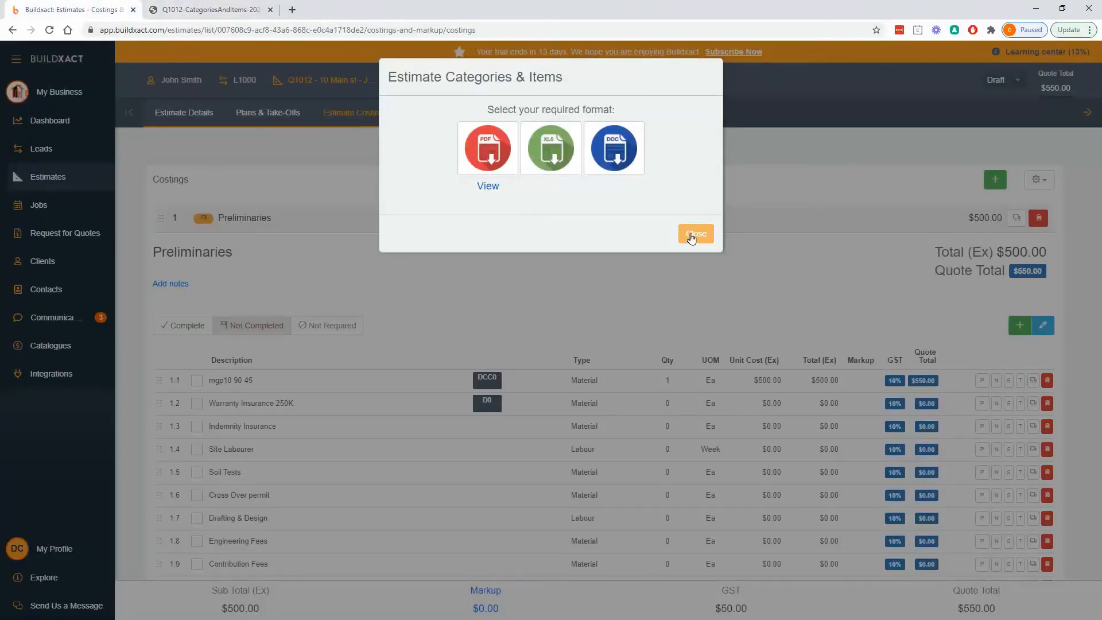
click(692, 237)
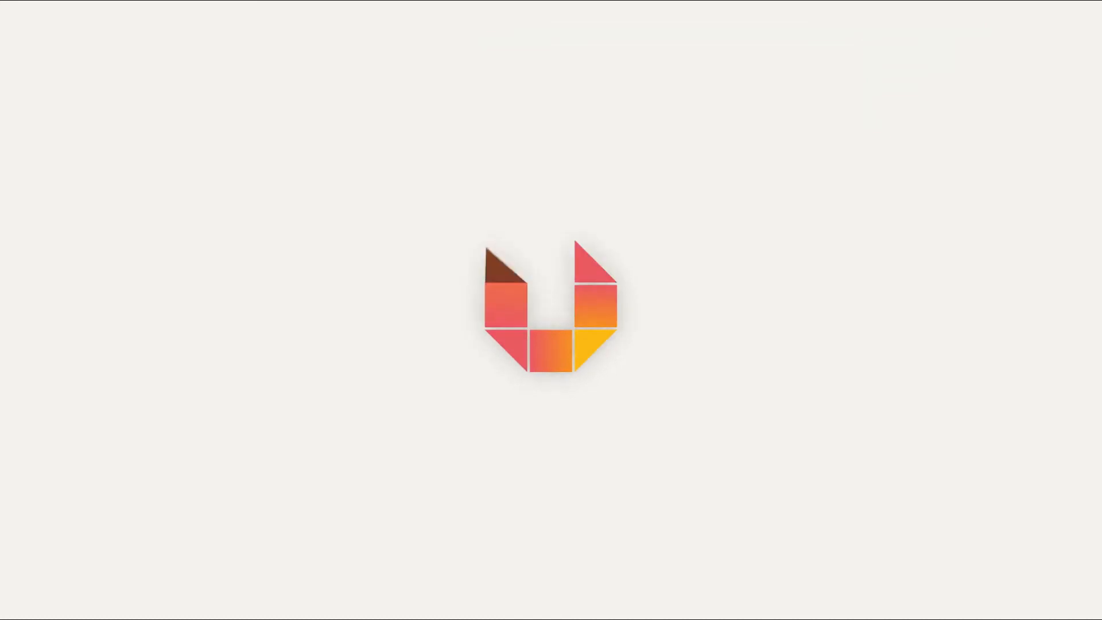